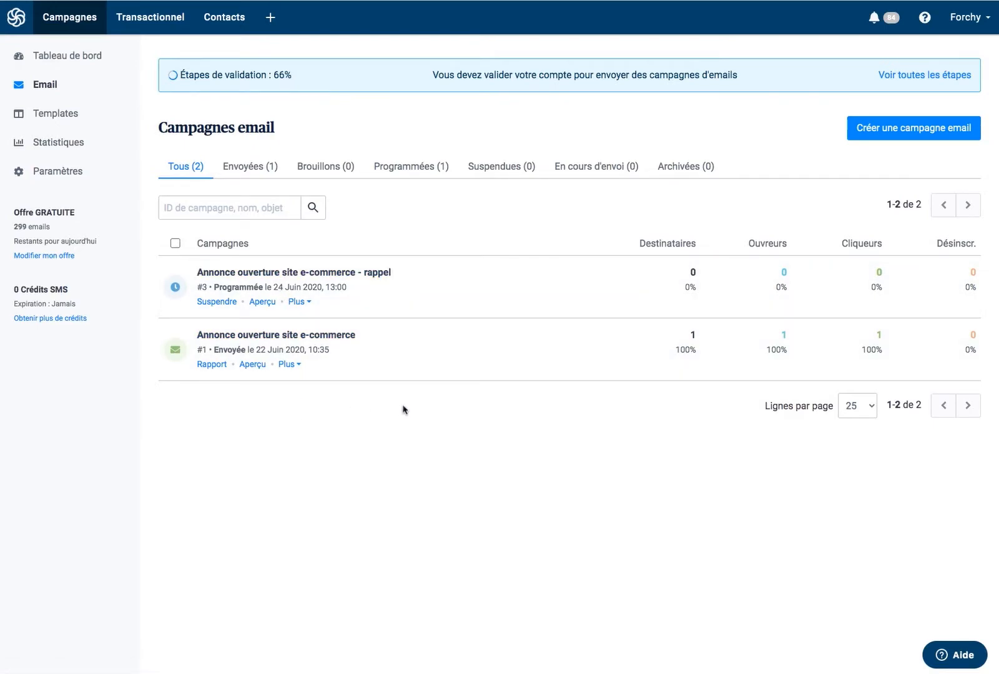
pyautogui.moveTo(214, 350); pyautogui.dragTo(291, 347)
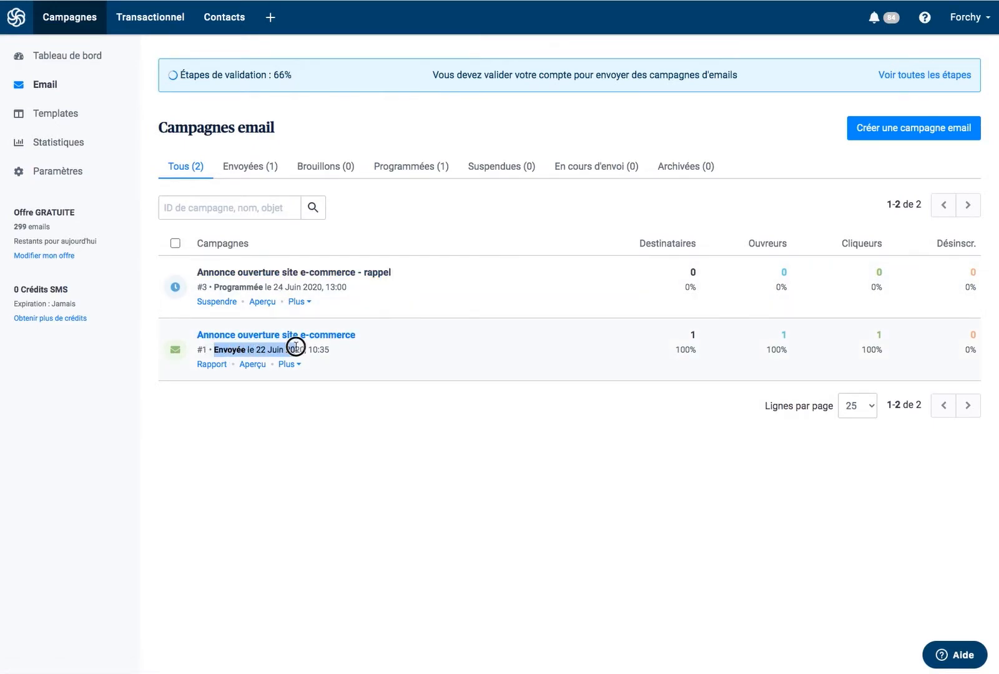
pyautogui.moveTo(215, 287); pyautogui.dragTo(311, 287)
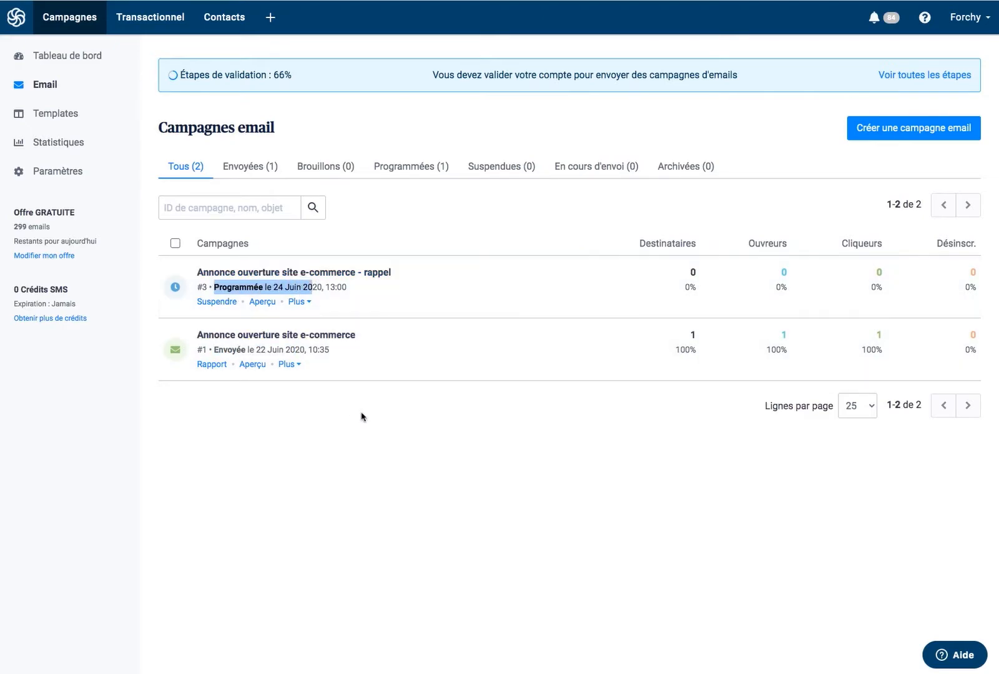
pyautogui.click(276, 288)
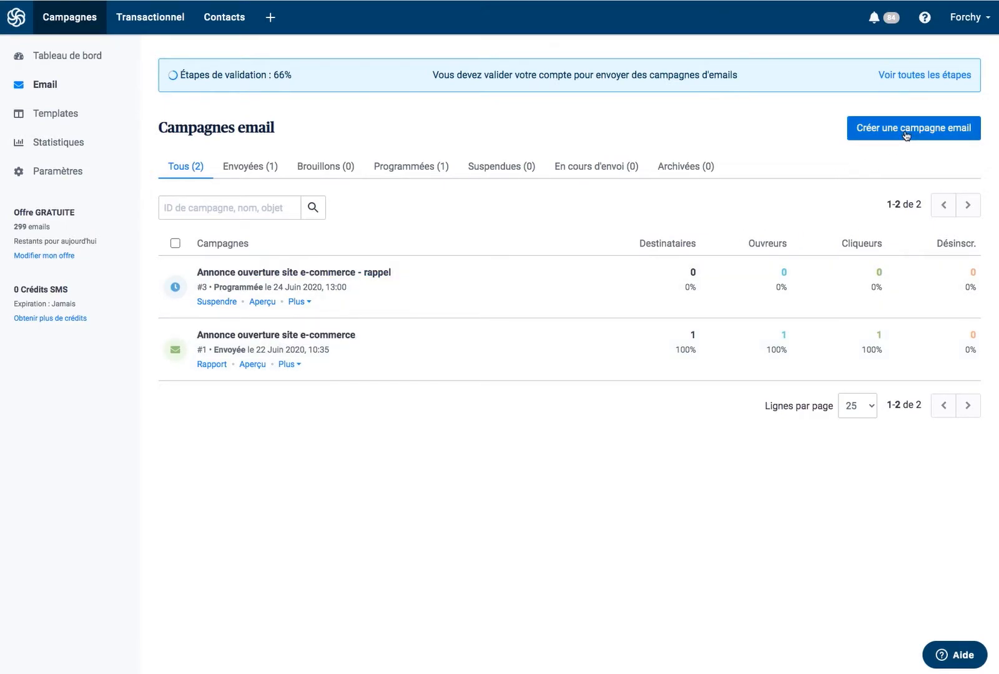
# Duplicate the sent campaign "Annonce ouverture site e-commerce" and confirm the duplication
pyautogui.click(298, 367)
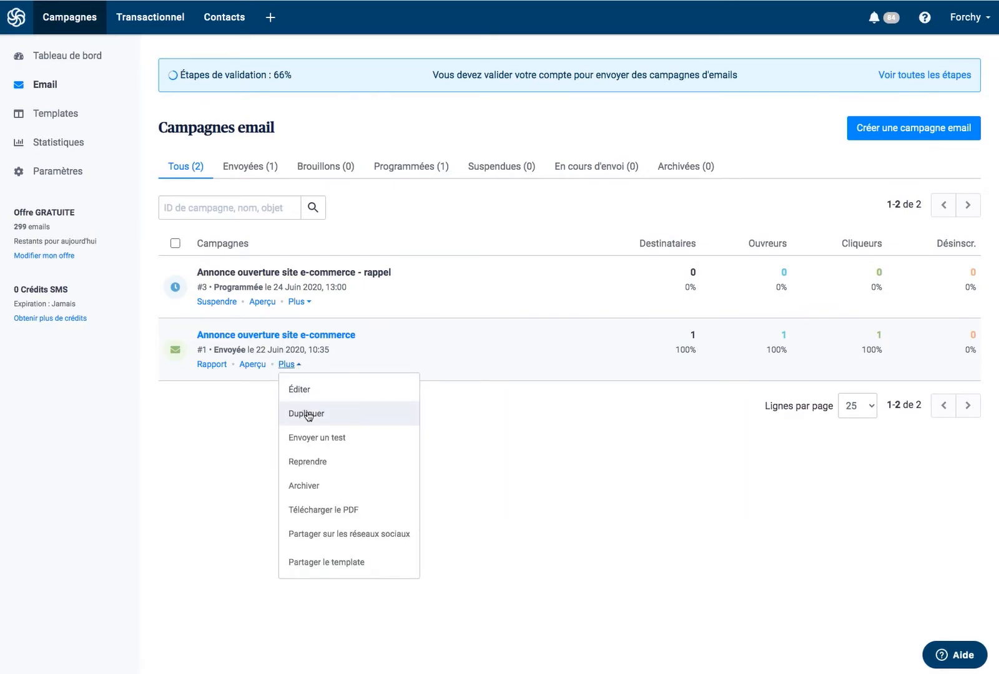
pyautogui.click(560, 422)
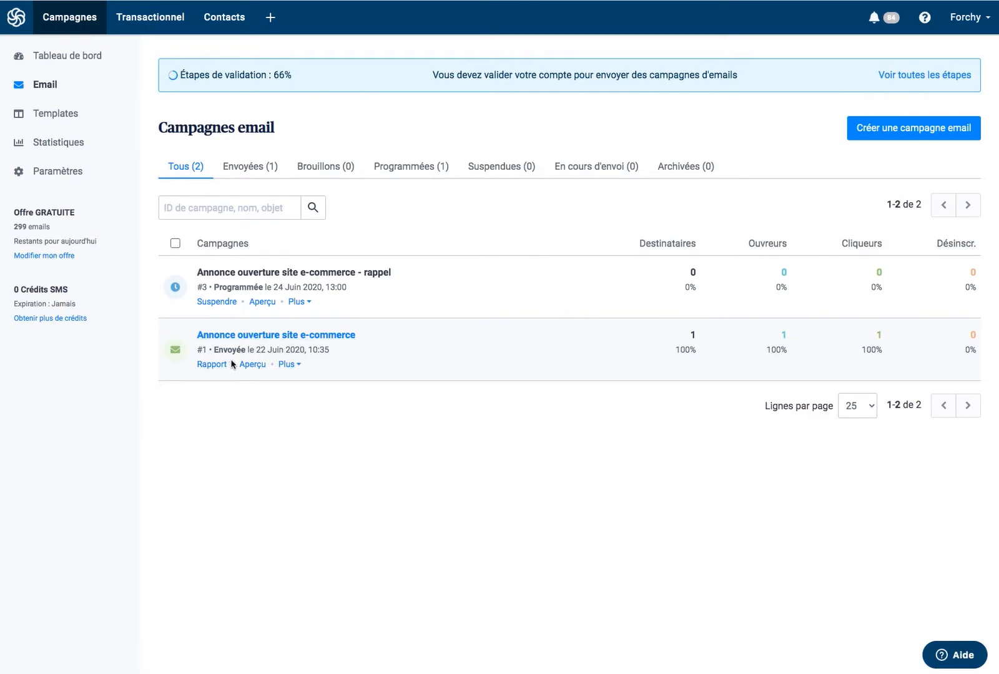
pyautogui.click(299, 367)
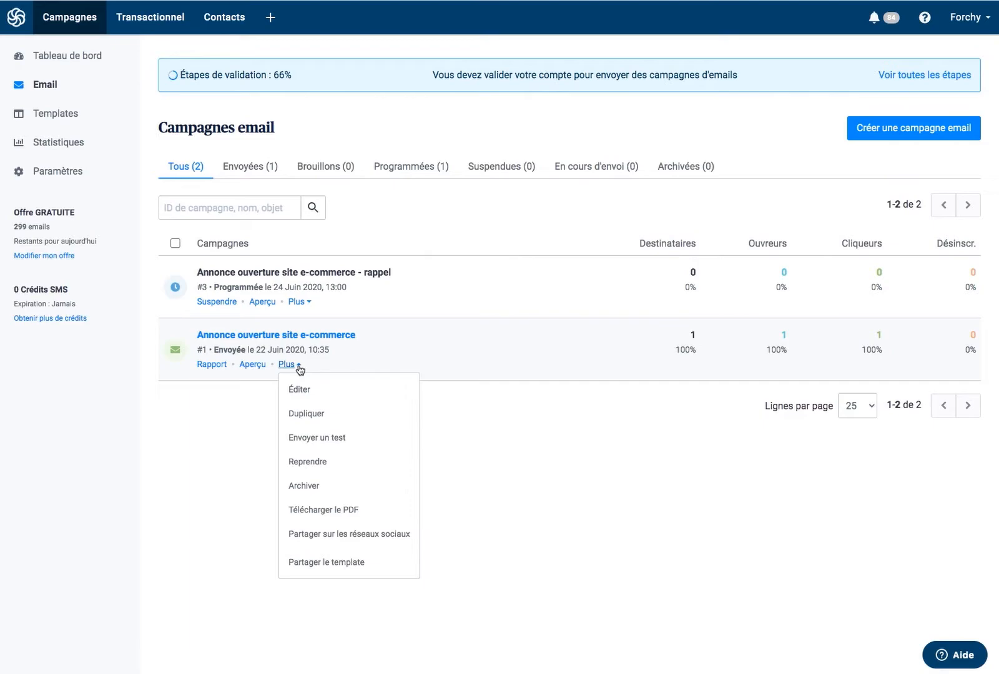
pyautogui.click(314, 414)
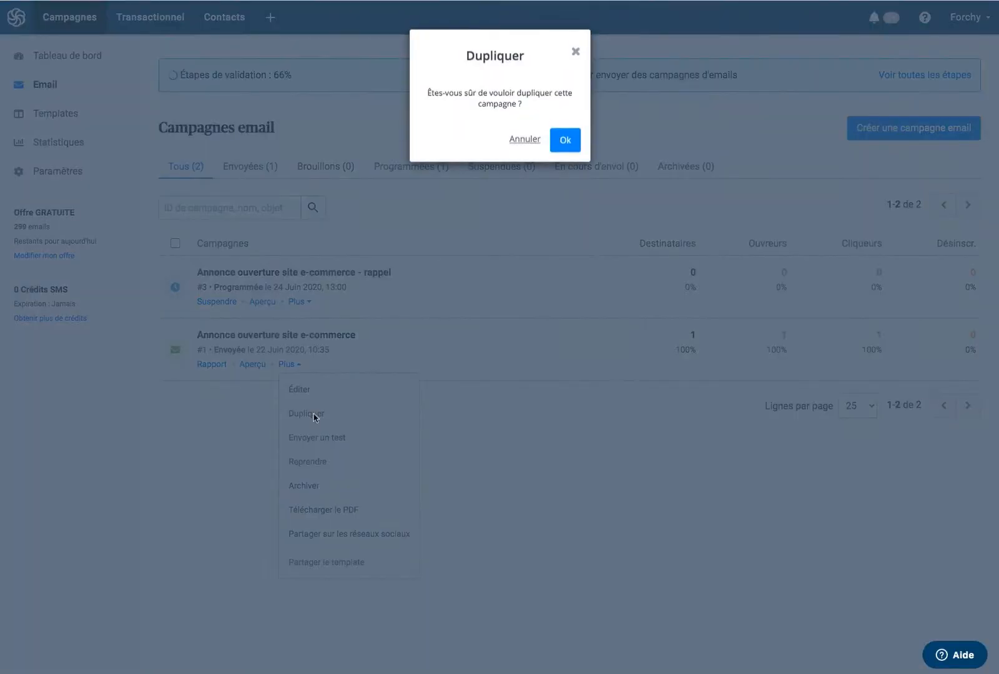
pyautogui.click(567, 145)
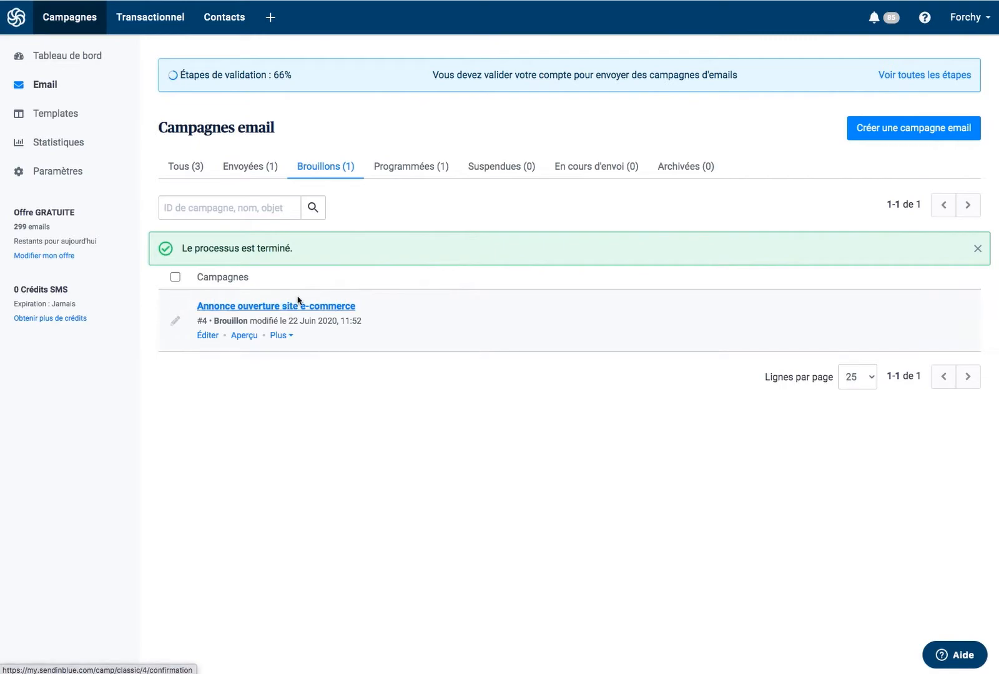
# Review the campaign list by status, checking the sent, scheduled and draft campaigns to locate the duplicated draft
pyautogui.moveTo(156, 133); pyautogui.dragTo(364, 127)
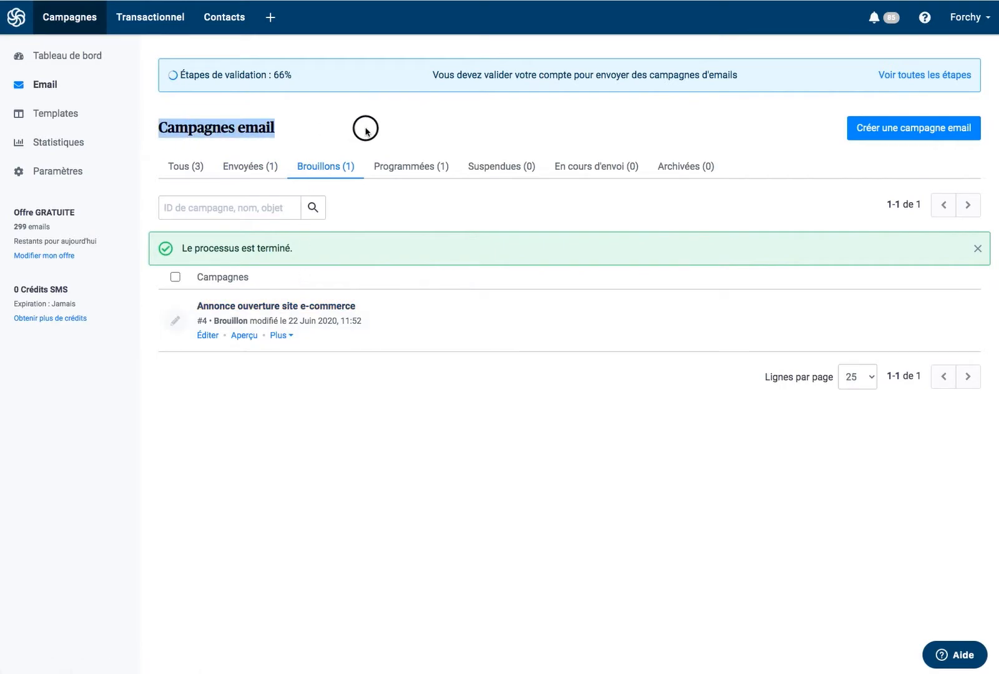
pyautogui.click(194, 174)
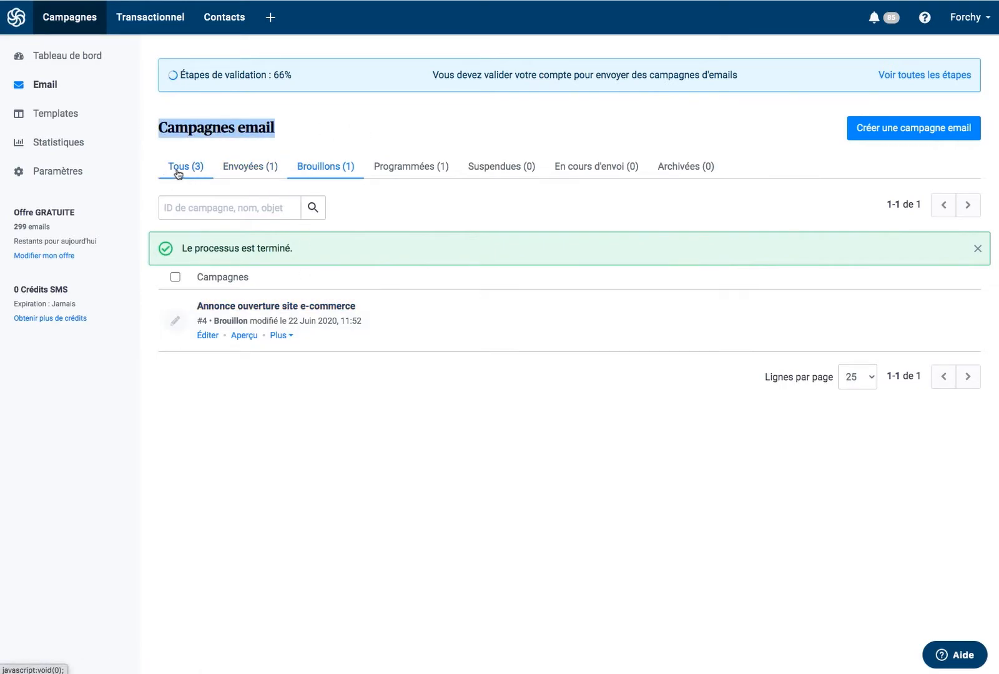
pyautogui.click(244, 176)
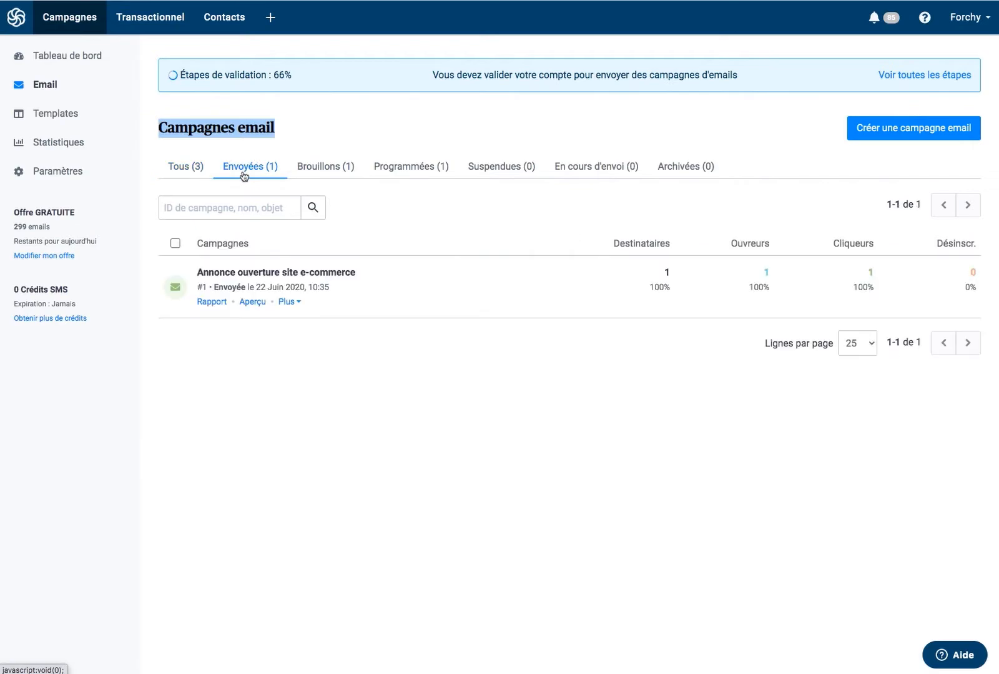
pyautogui.click(399, 170)
pyautogui.click(319, 168)
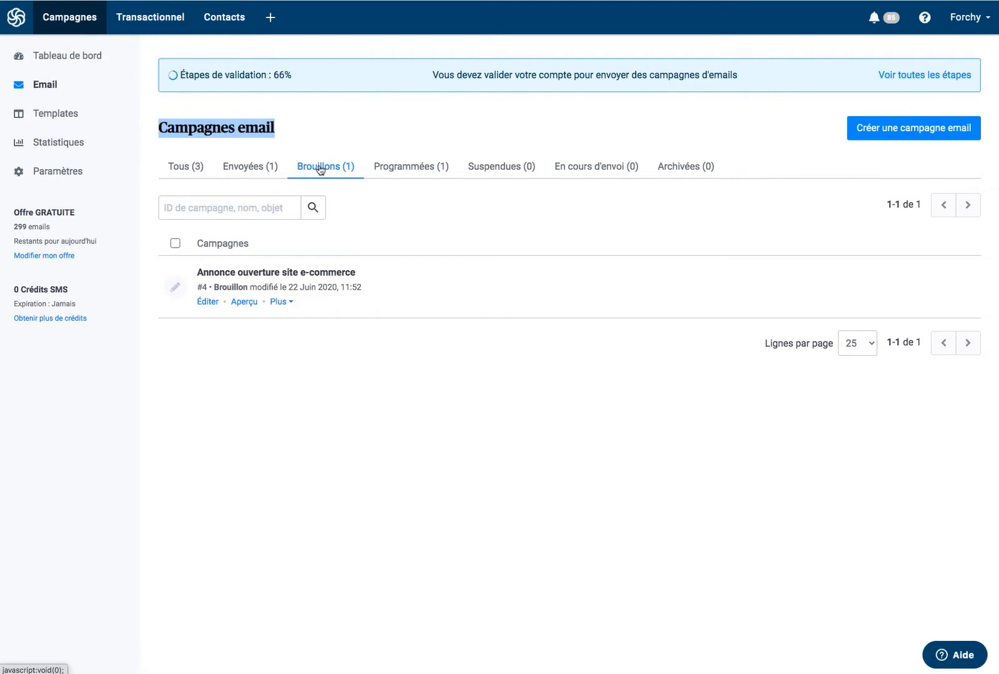
pyautogui.moveTo(213, 287); pyautogui.dragTo(397, 289)
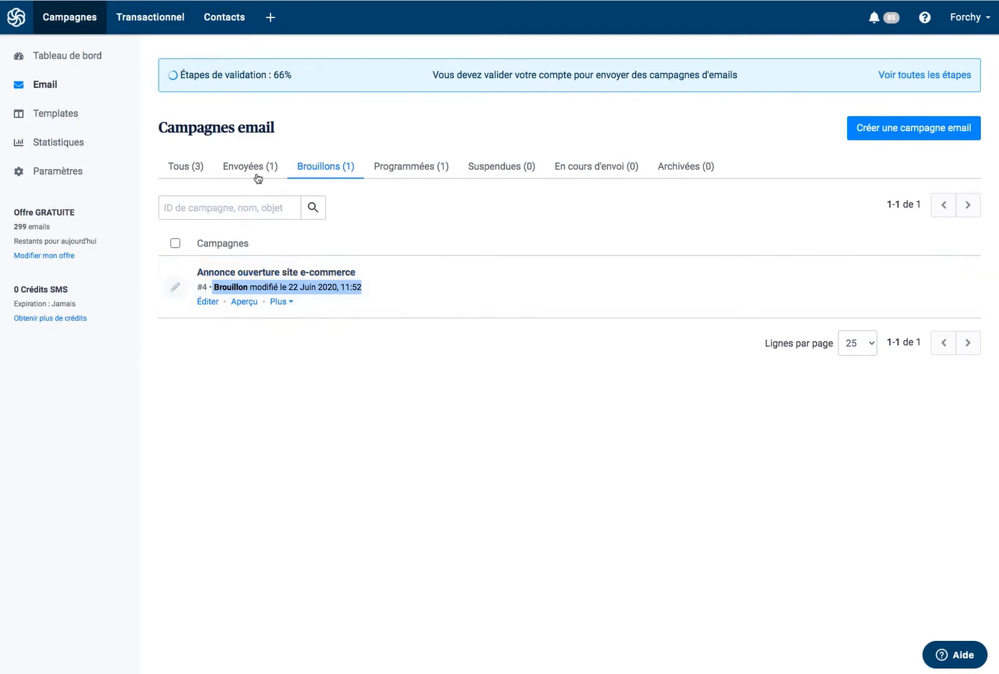
# From the list of all campaigns, open the draft "Annonce ouverture site e-commerce" for editing and return to its Paramétrage stage
pyautogui.click(180, 166)
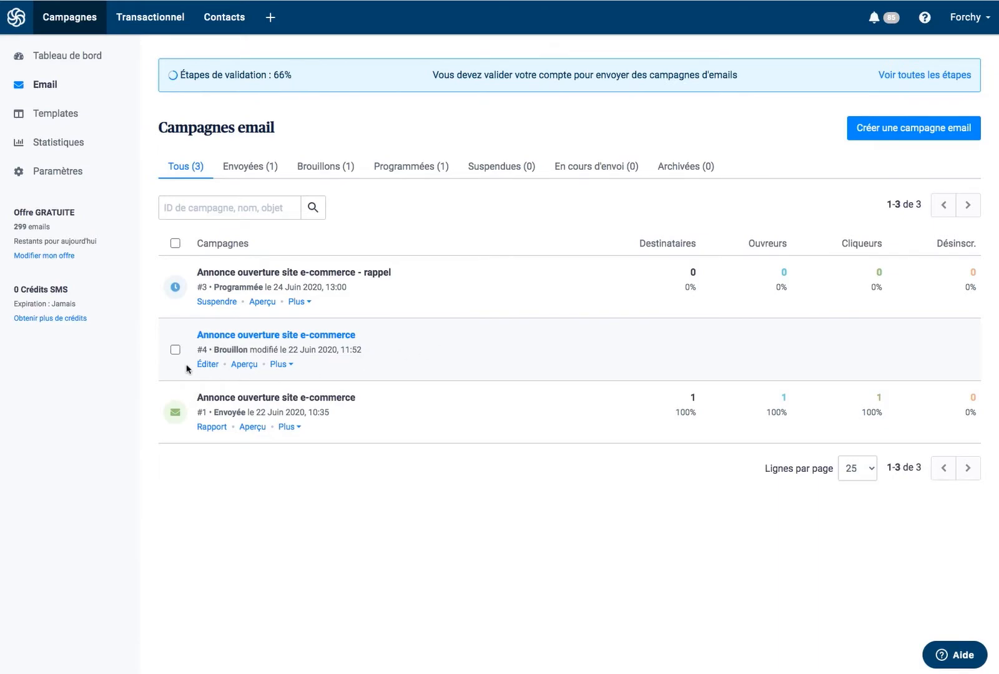
pyautogui.click(208, 366)
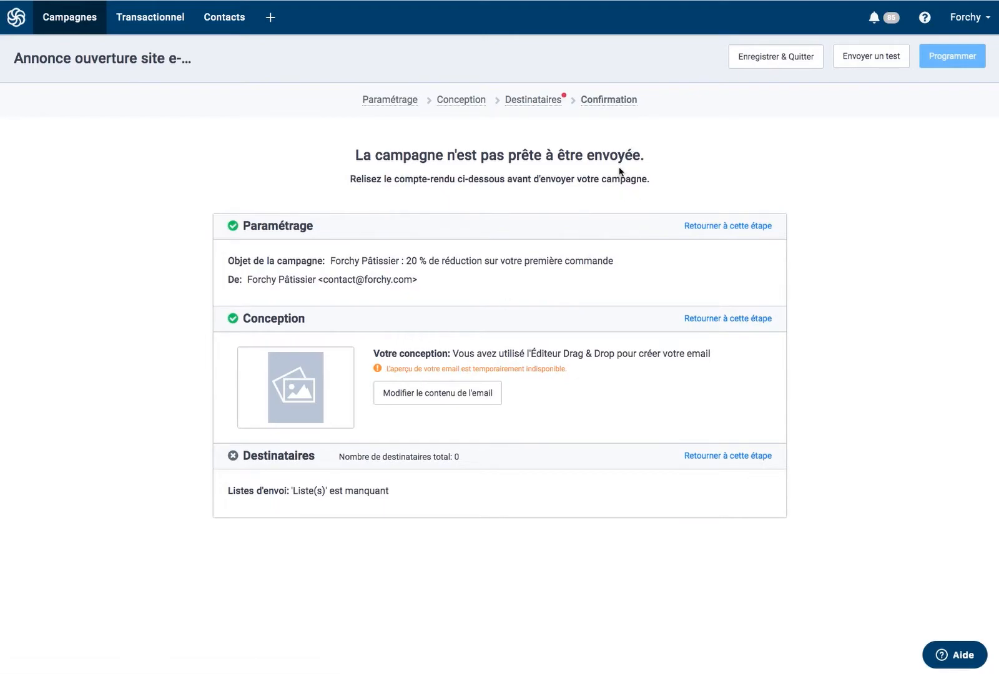
pyautogui.moveTo(379, 101)
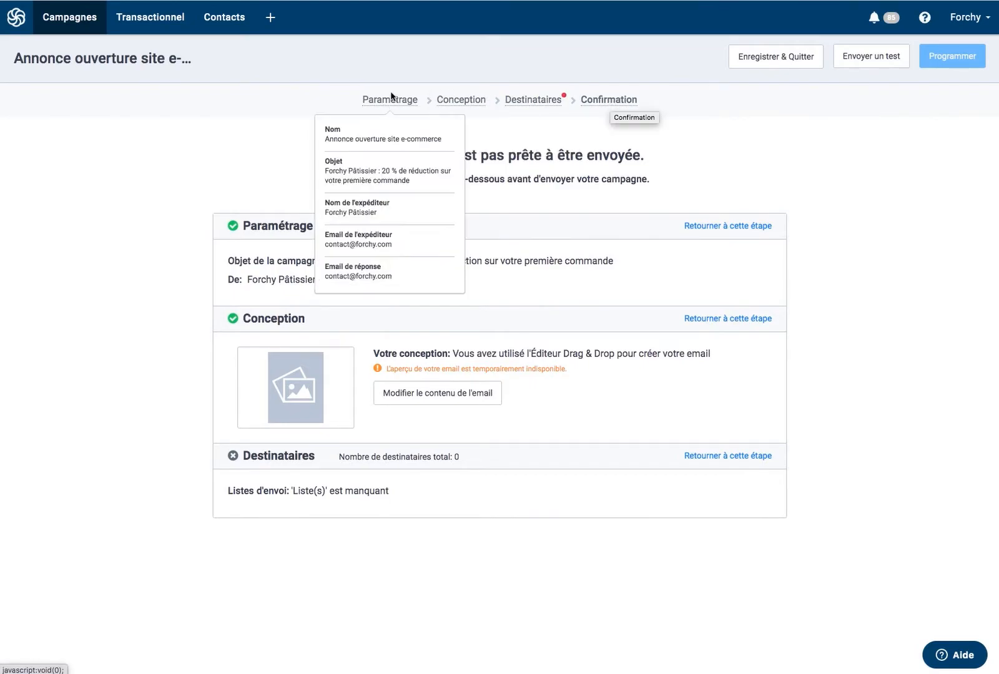
pyautogui.moveTo(464, 104)
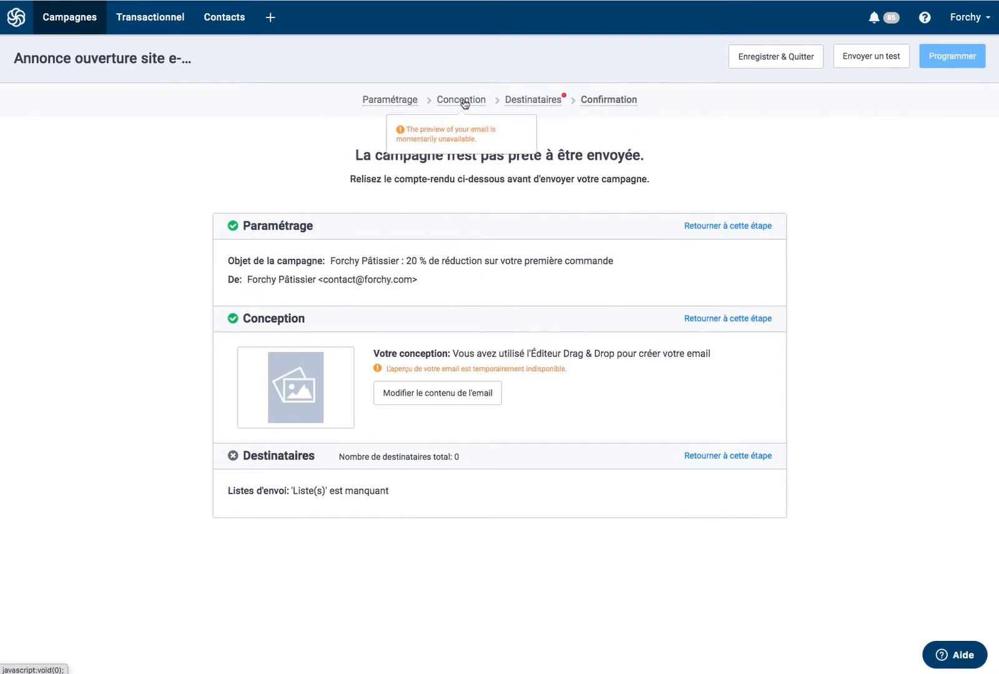
pyautogui.moveTo(533, 103)
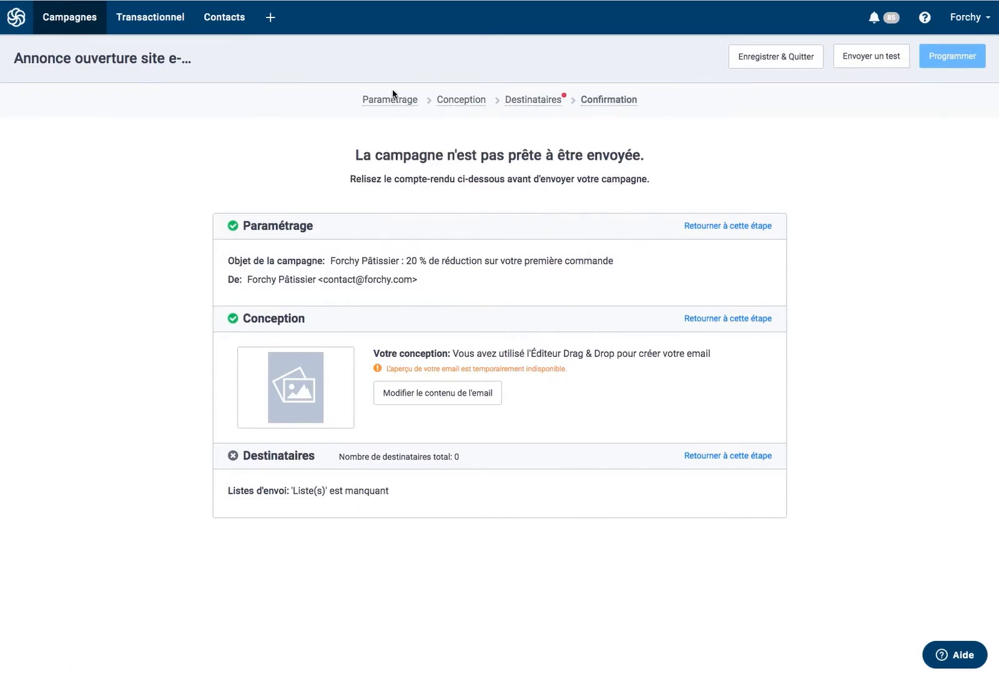
pyautogui.moveTo(262, 430)
pyautogui.click(721, 227)
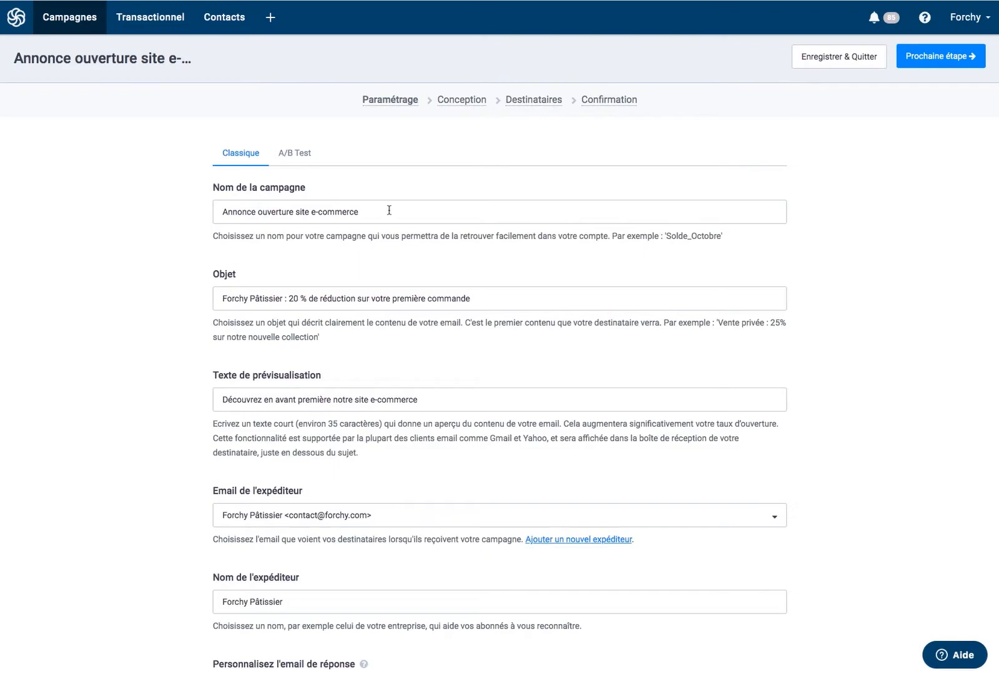
# Review the duplicated campaign's name, subject line and preview text
pyautogui.moveTo(406, 211); pyautogui.dragTo(145, 205)
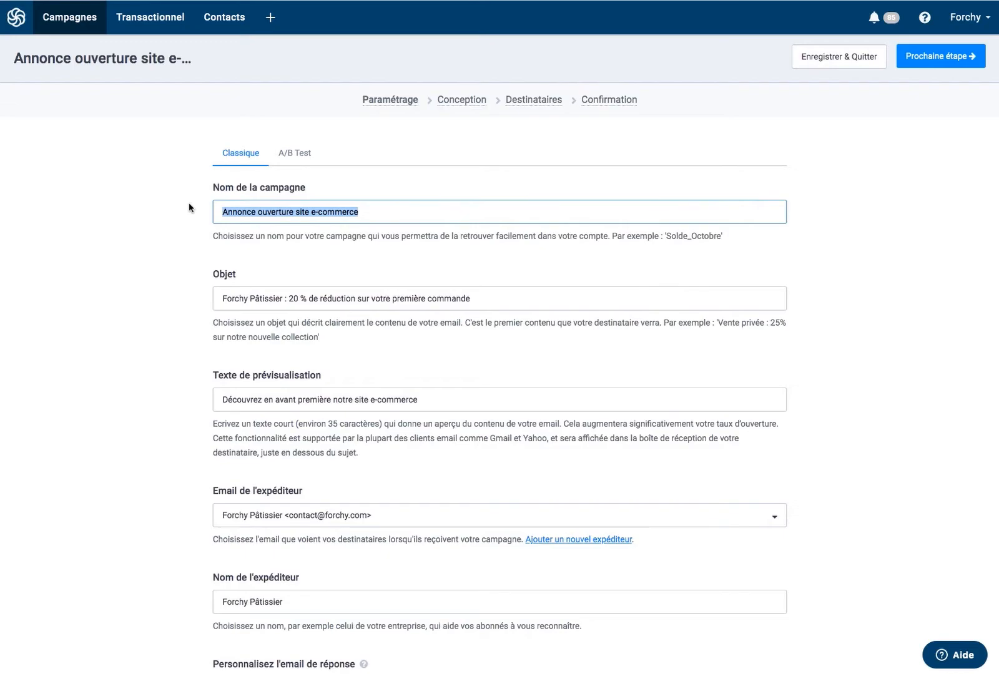
pyautogui.moveTo(378, 212); pyautogui.dragTo(168, 211)
pyautogui.click(320, 300)
pyautogui.moveTo(516, 296); pyautogui.dragTo(150, 297)
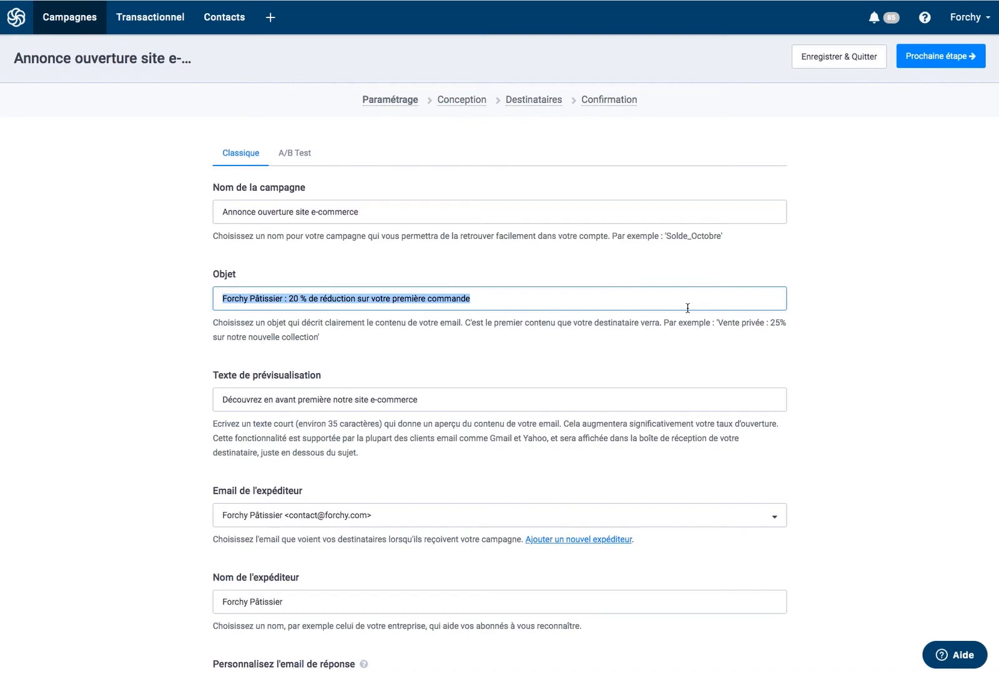
pyautogui.click(265, 399)
pyautogui.moveTo(431, 400); pyautogui.dragTo(180, 401)
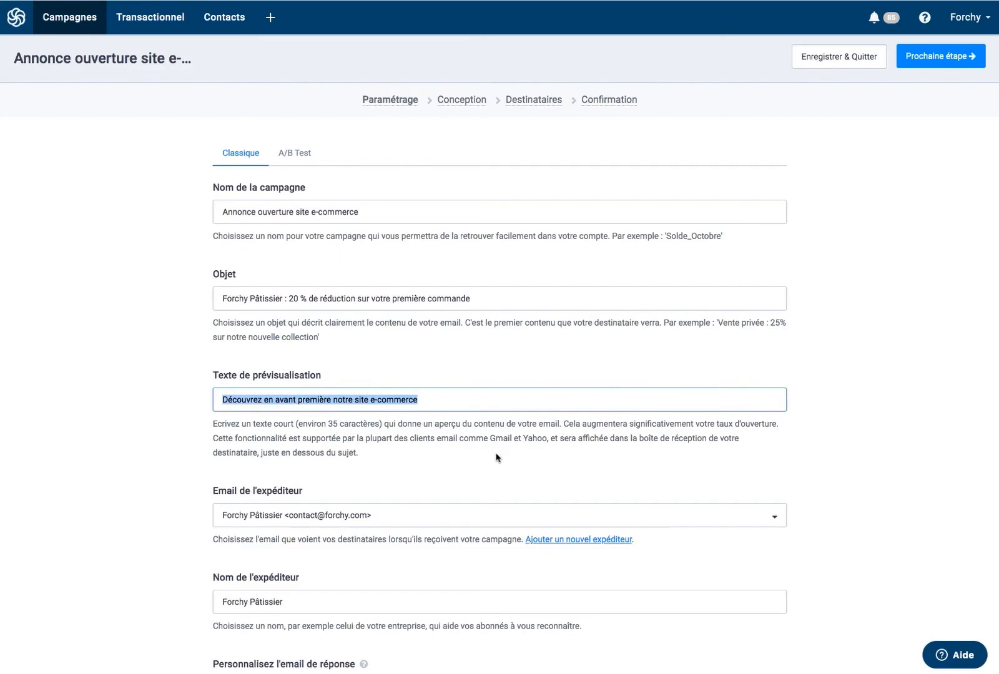
# Examine the campaign's sender email choices, sender name and reply address
pyautogui.scroll(-5, 502, 459)
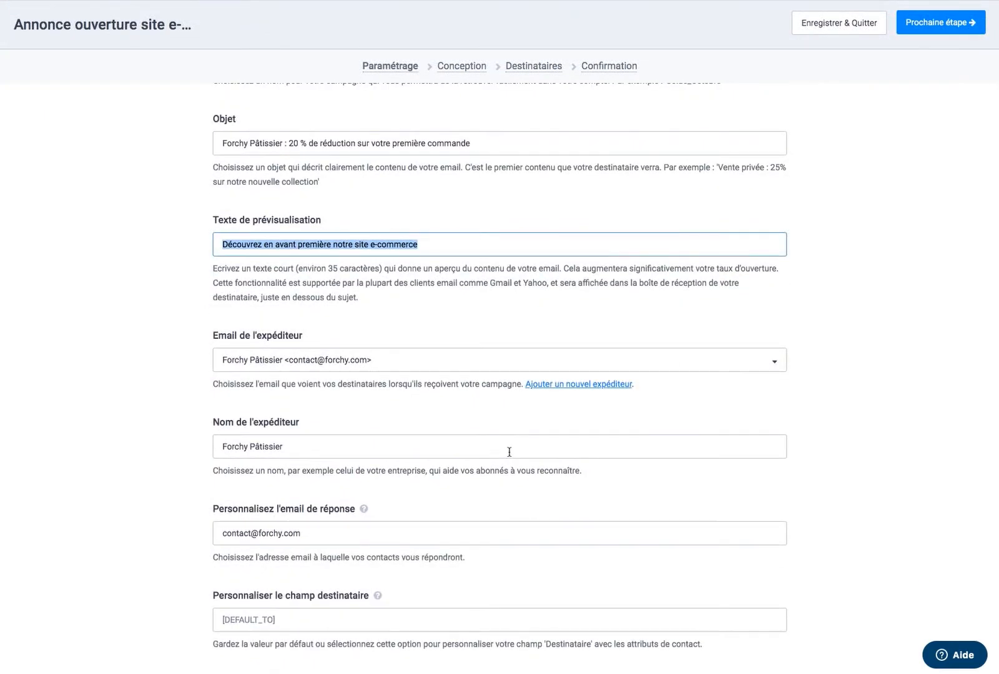
pyautogui.click(288, 357)
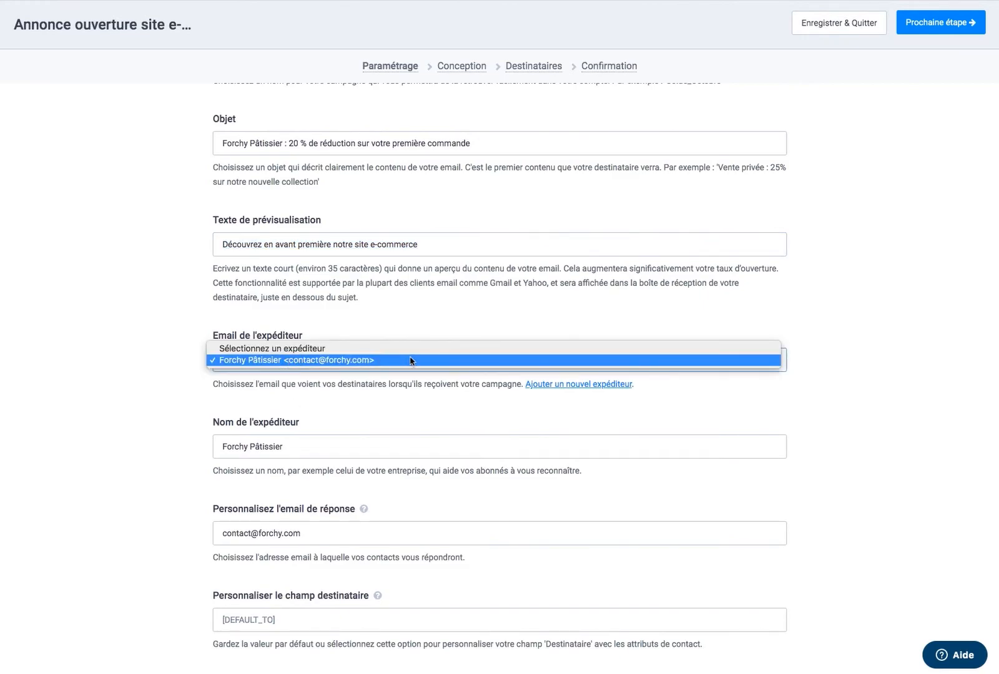
pyautogui.click(412, 360)
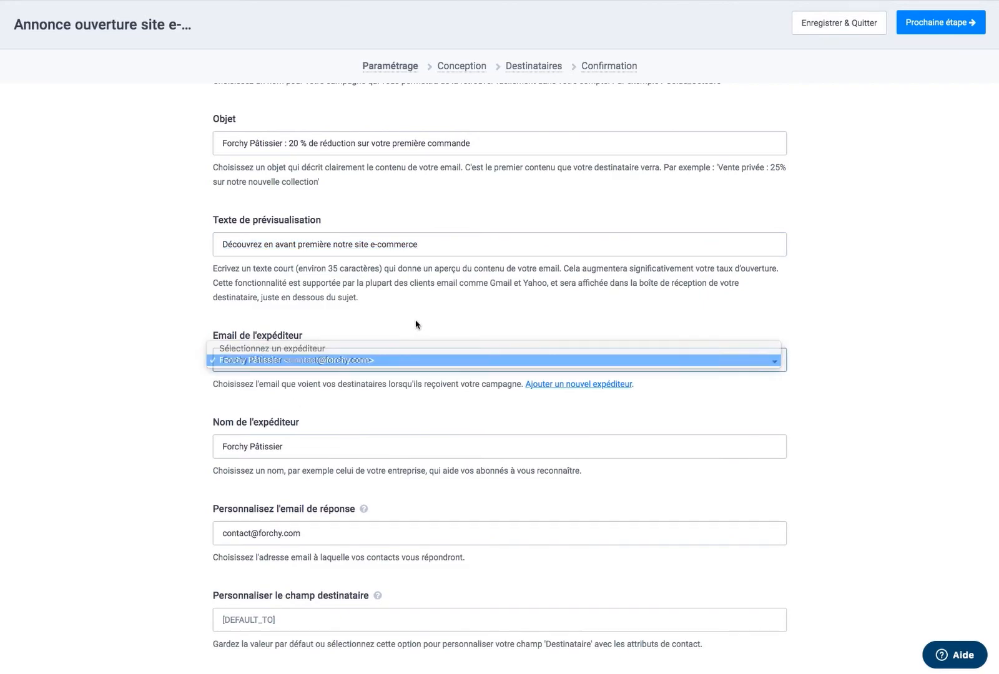
pyautogui.click(399, 363)
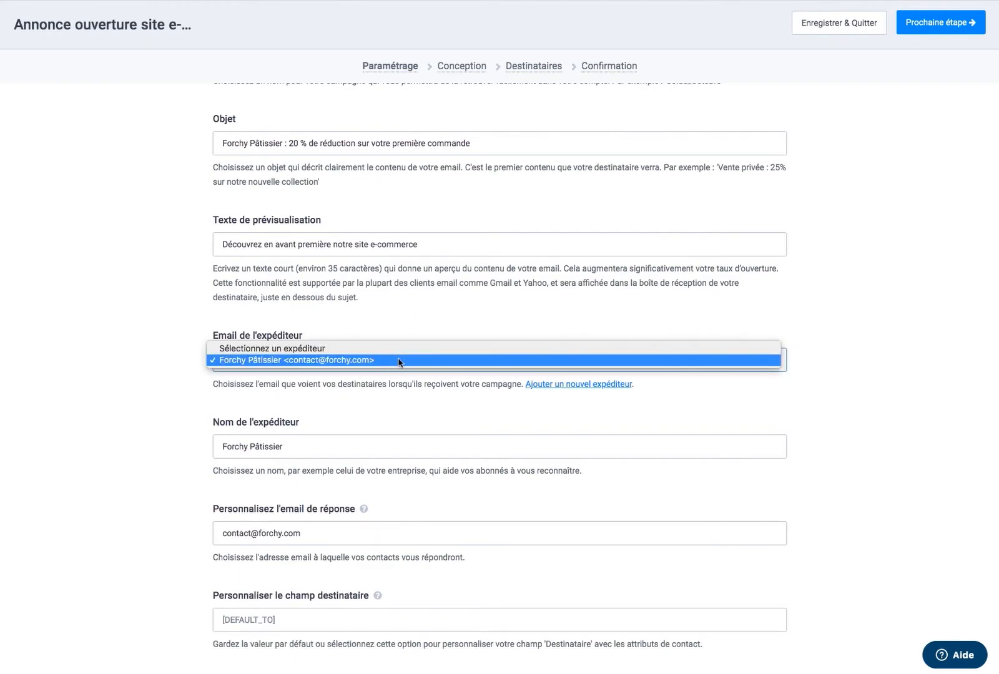
pyautogui.click(403, 318)
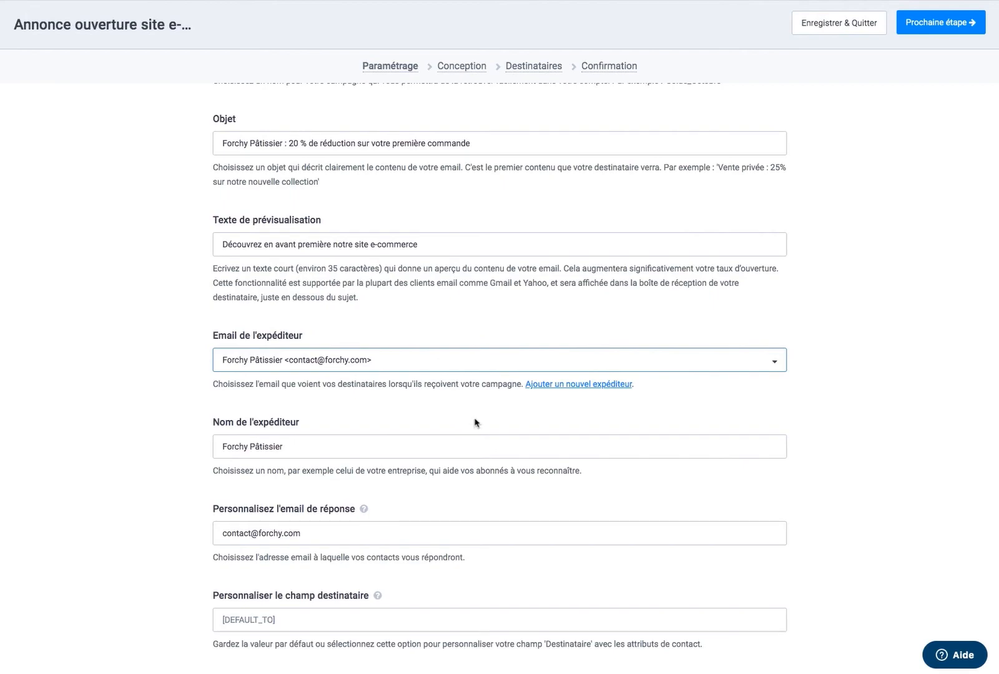
pyautogui.scroll(-3, 477, 423)
pyautogui.moveTo(296, 360); pyautogui.dragTo(187, 353)
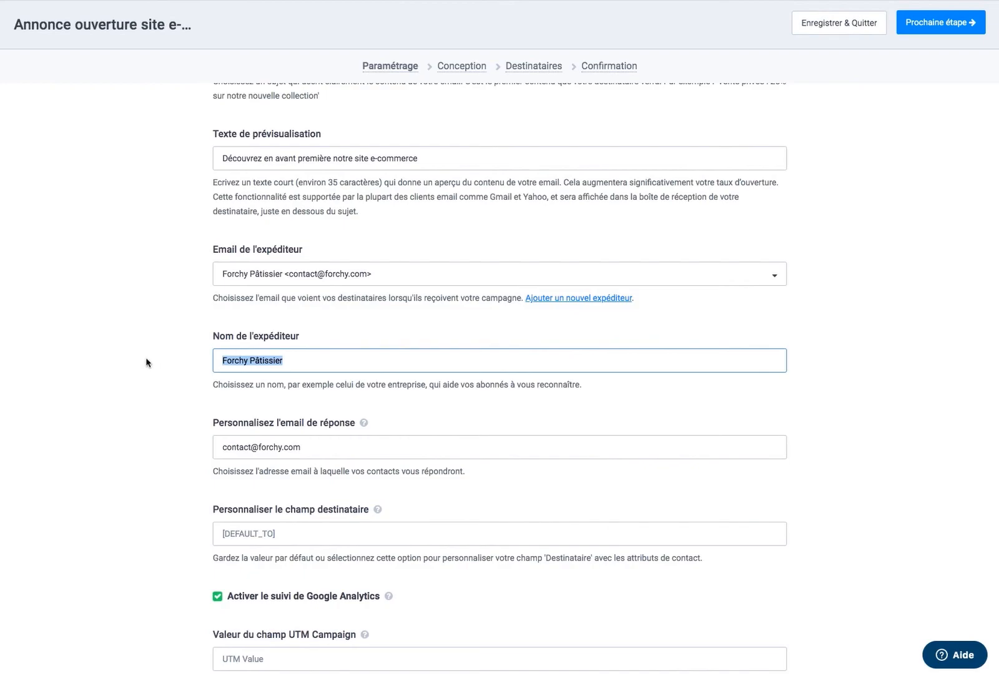
pyautogui.click(359, 449)
pyautogui.moveTo(772, 446); pyautogui.dragTo(177, 448)
pyautogui.scroll(1, 177, 448)
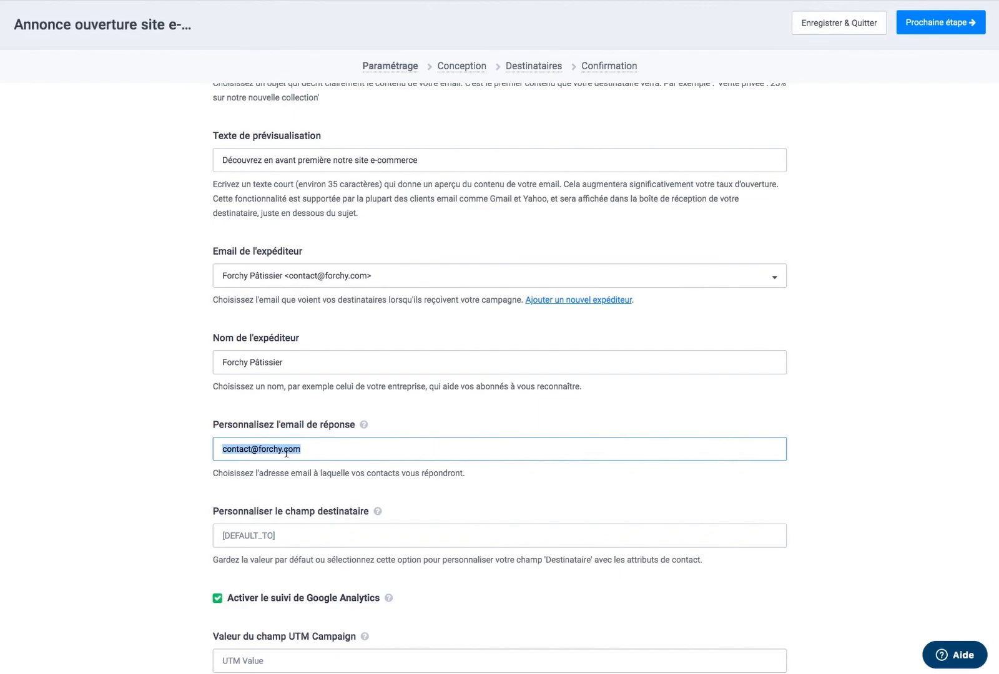
# Look through the remaining campaign settings, from recipient field and Google Analytics tracking to attachment and mirror link
pyautogui.scroll(-5, 493, 442)
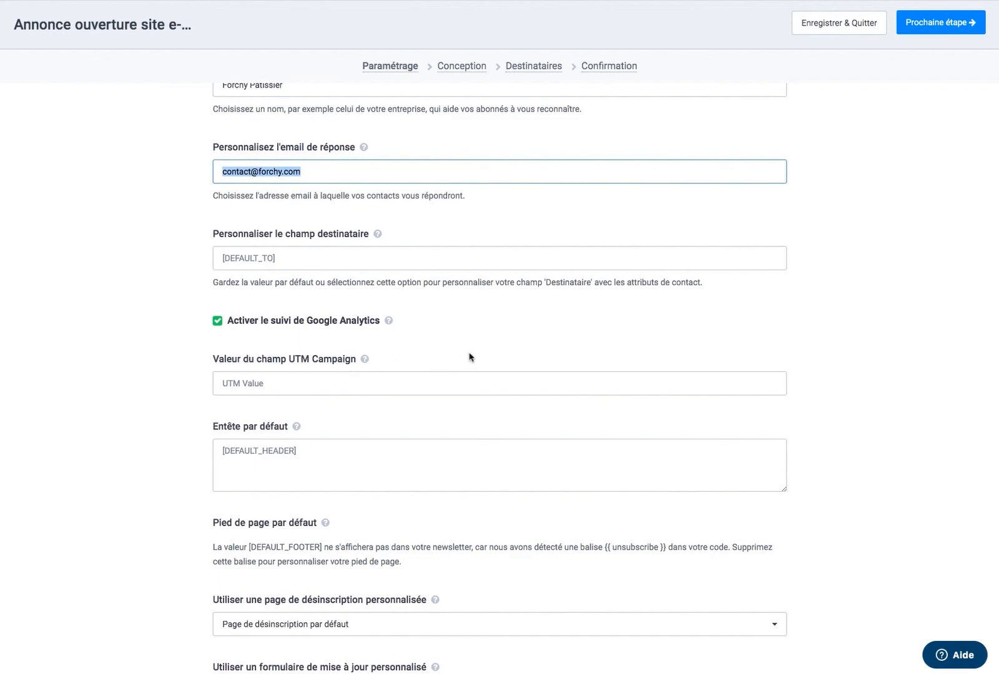
pyautogui.scroll(-6, 469, 356)
pyautogui.scroll(-4, 471, 356)
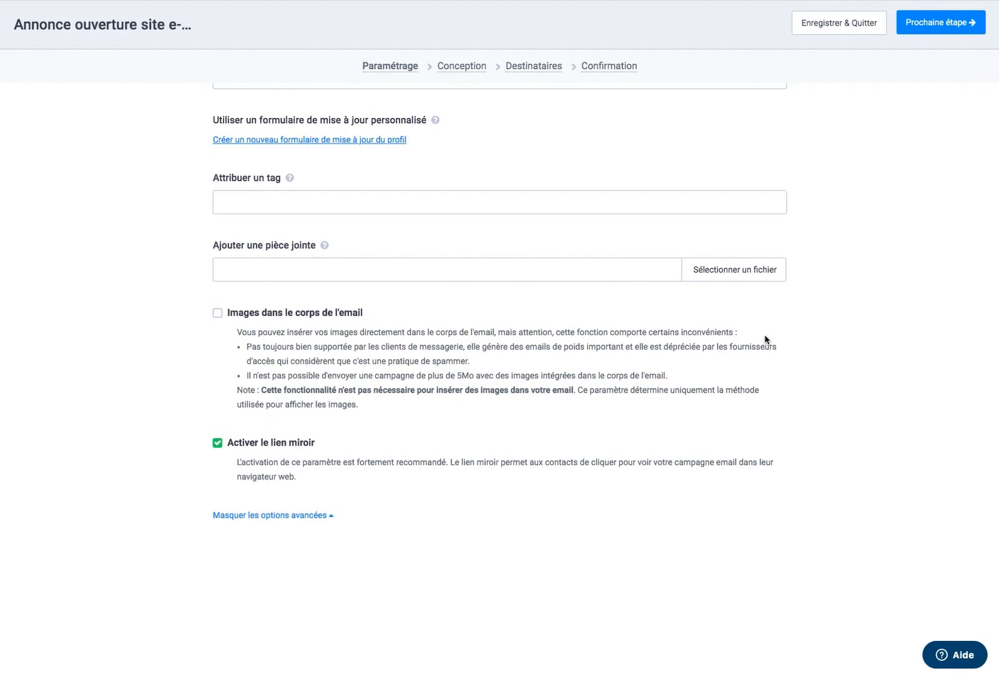
pyautogui.scroll(20, 765, 339)
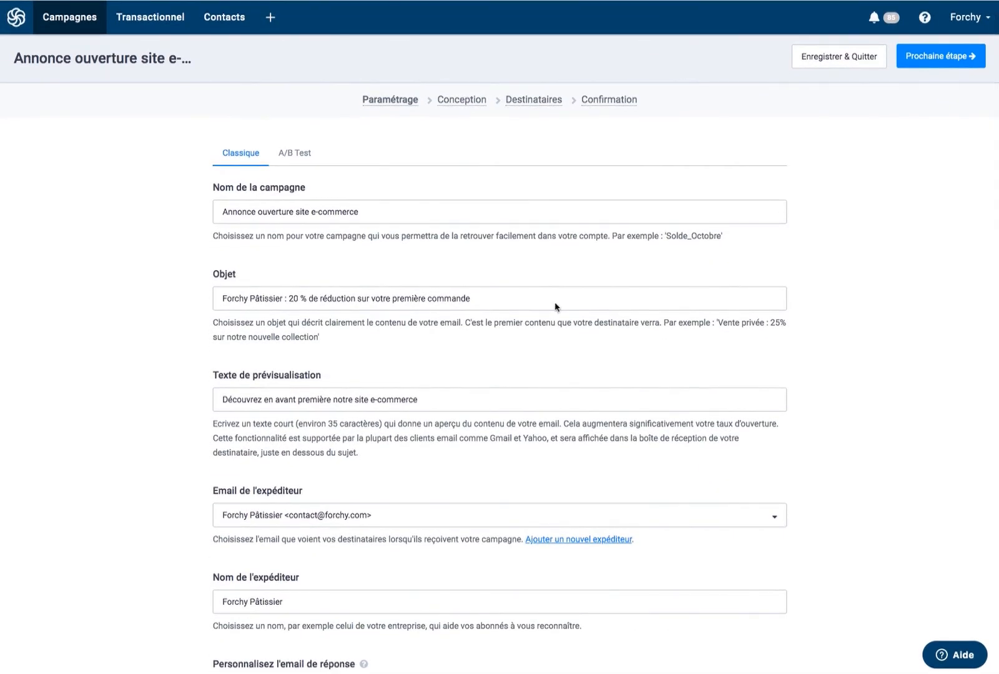